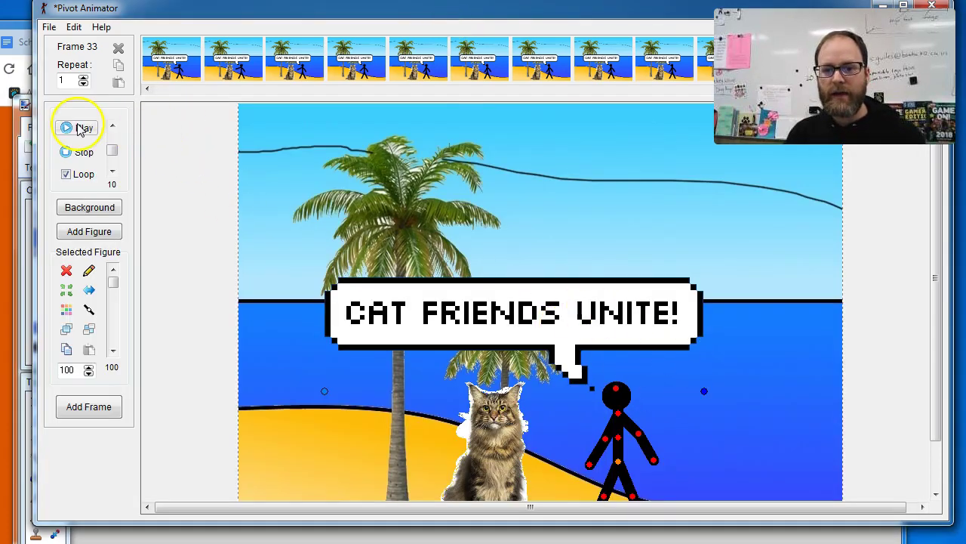
Play the beach animation and enlarge the animator window to show the whole stage.
{"action": "left_click", "coordinate": [79, 129]}
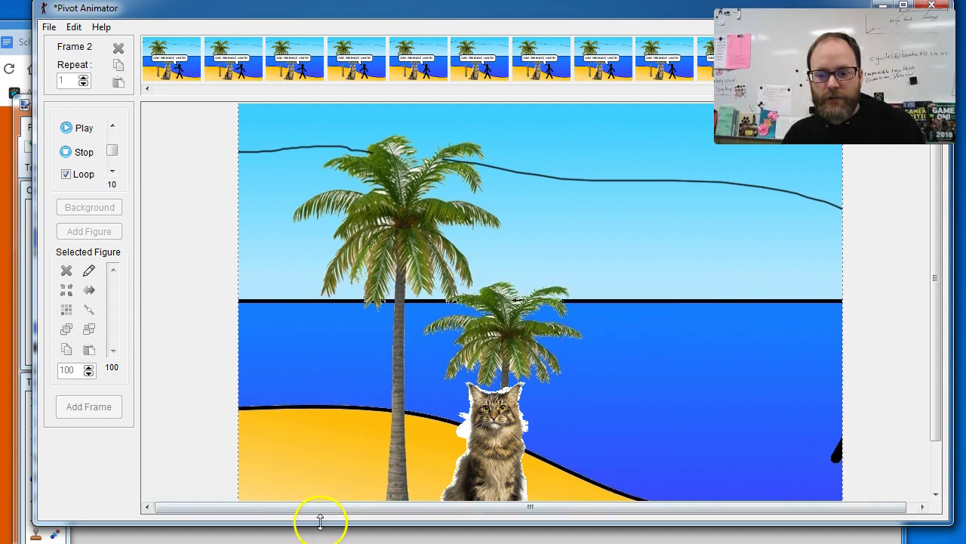
{"action": "left_click_drag", "start_coordinate": [320, 521], "coordinate": [320, 543]}
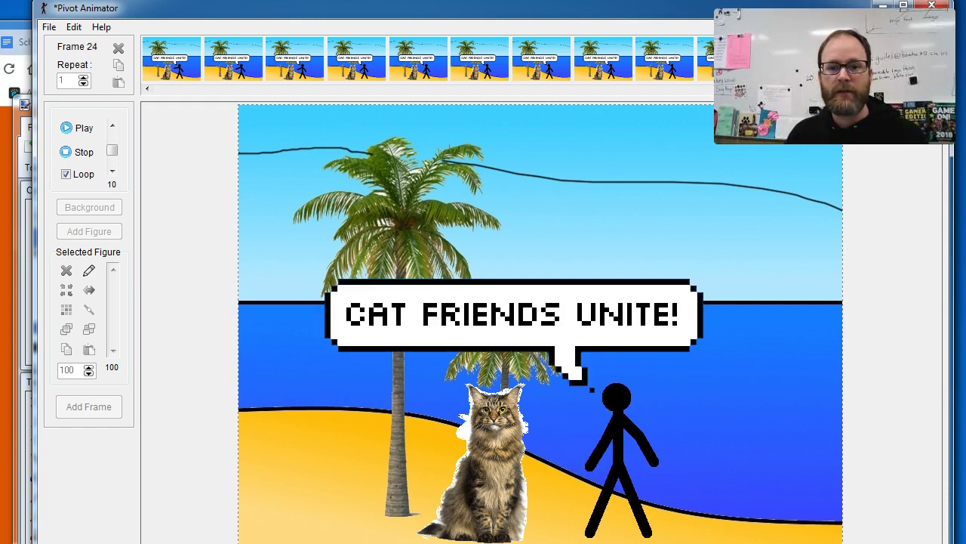
On the speech bubble site, replace the bubble text with 'I love Pivot!' and generate it.
{"action": "key", "text": "alt+Tab"}
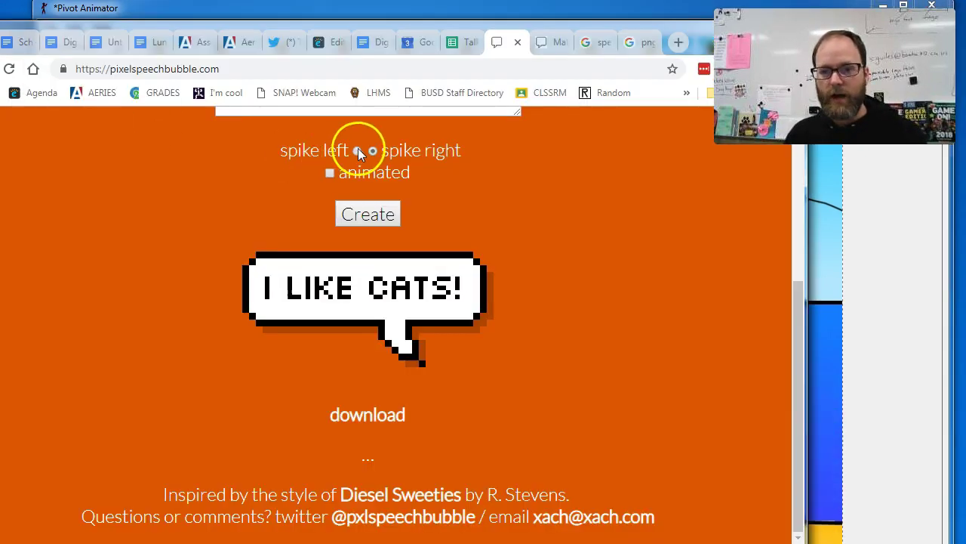
{"action": "scroll", "coordinate": [358, 153], "scroll_direction": "up", "scroll_amount": 4}
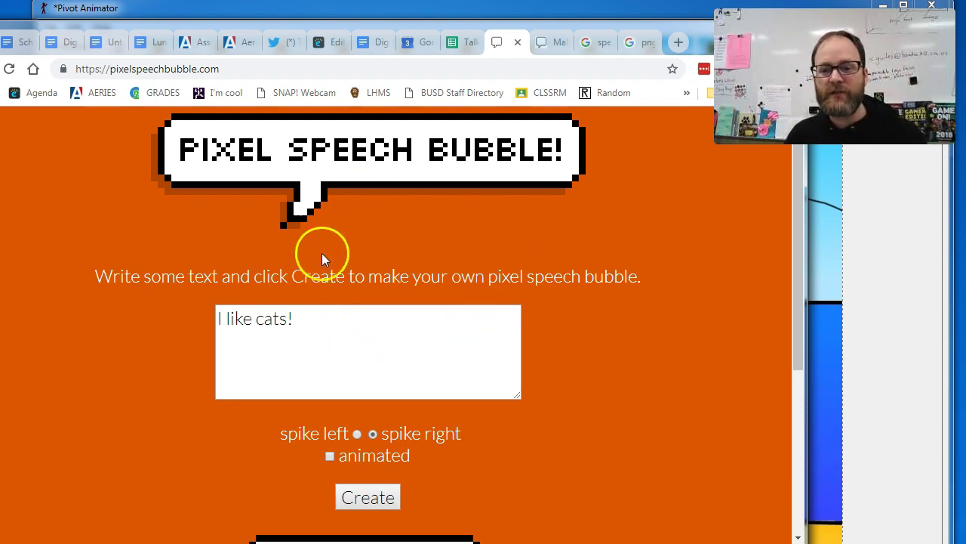
{"action": "left_click_drag", "start_coordinate": [334, 323], "coordinate": [215, 317]}
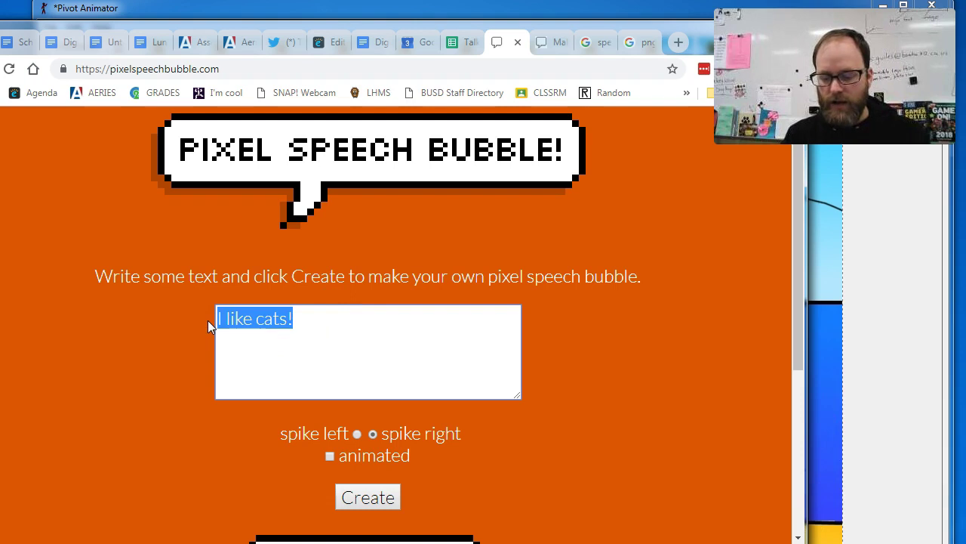
{"action": "type", "text": "I love piv"}
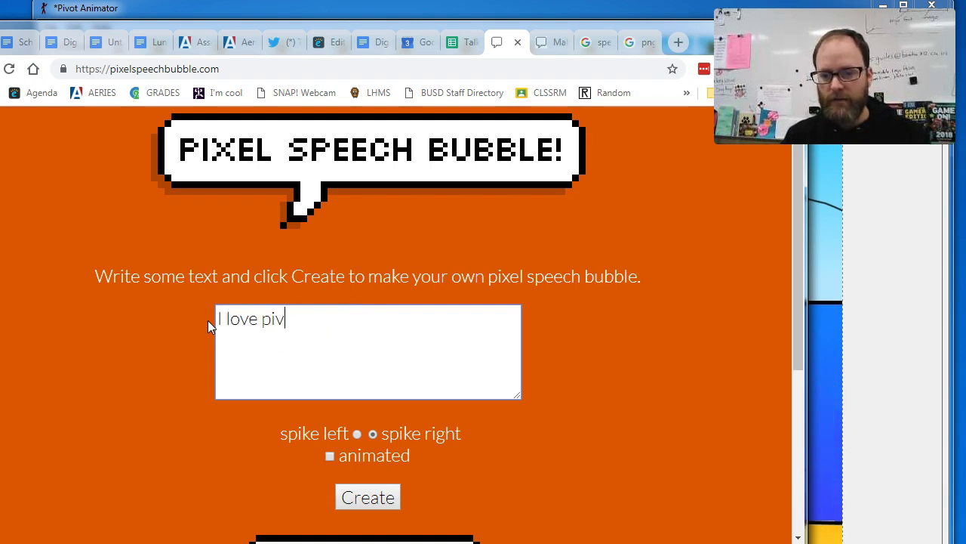
{"action": "key", "text": "BackSpace"}
{"action": "key", "text": "BackSpace"}
{"action": "key", "text": "BackSpace"}
{"action": "type", "text": "Pivot!"}
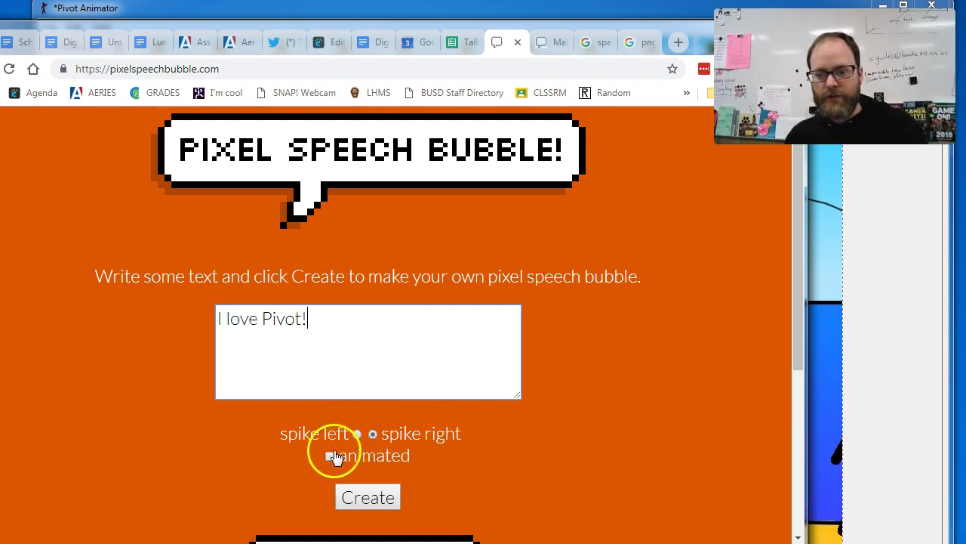
{"action": "left_click", "coordinate": [378, 502]}
{"action": "scroll", "coordinate": [529, 423], "scroll_direction": "down", "scroll_amount": 4}
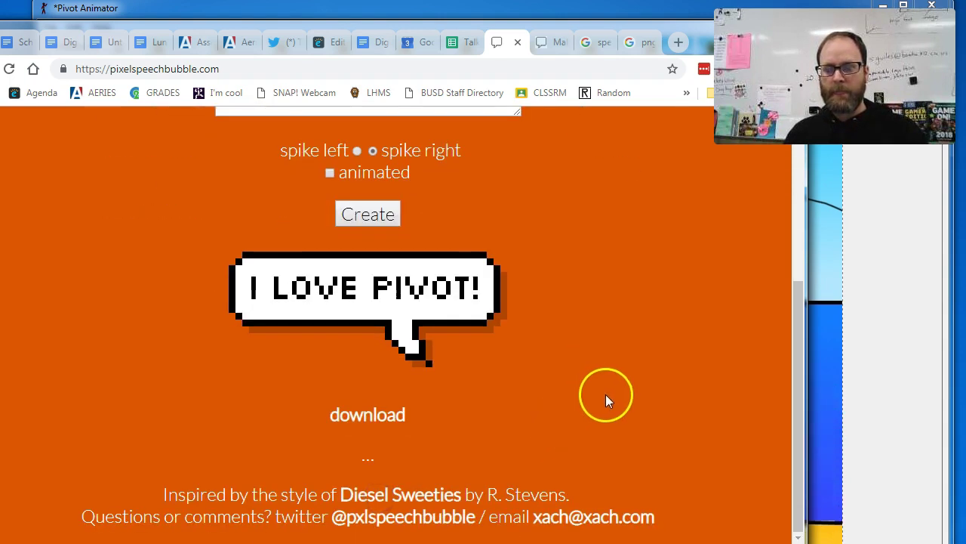
Copy the I LOVE PIVOT! bubble image to the clipboard, cancelling its file download.
{"action": "right_click", "coordinate": [388, 295]}
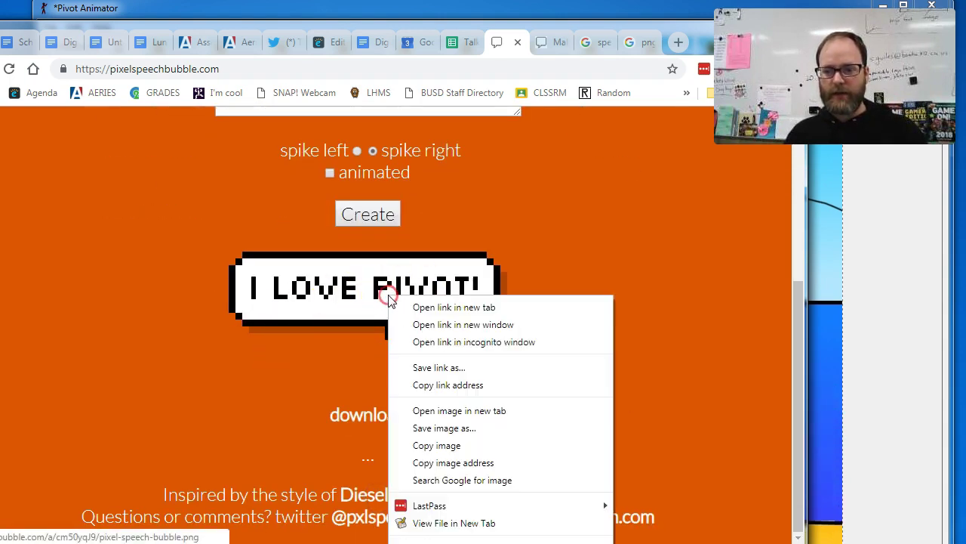
{"action": "left_click", "coordinate": [450, 446]}
{"action": "left_click", "coordinate": [367, 414]}
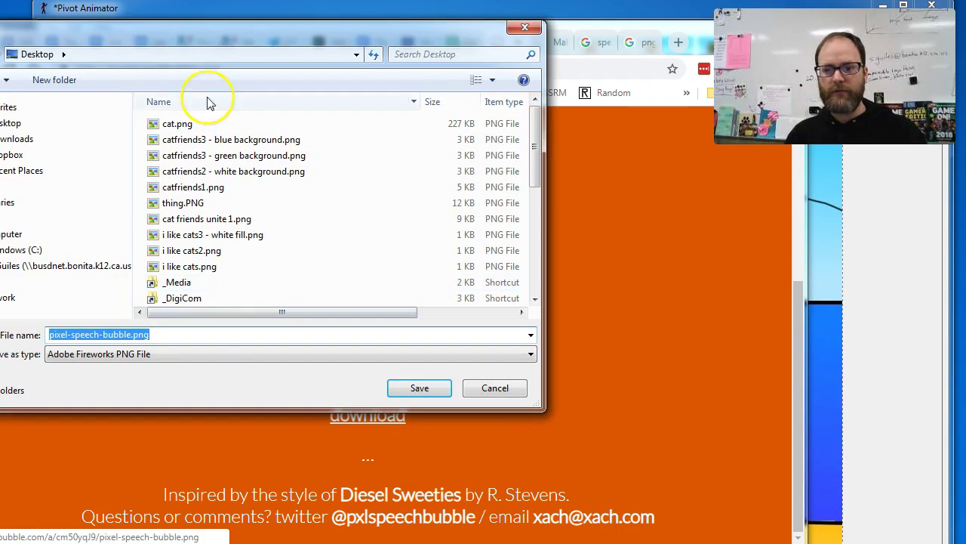
{"action": "left_click_drag", "start_coordinate": [207, 30], "coordinate": [306, 34]}
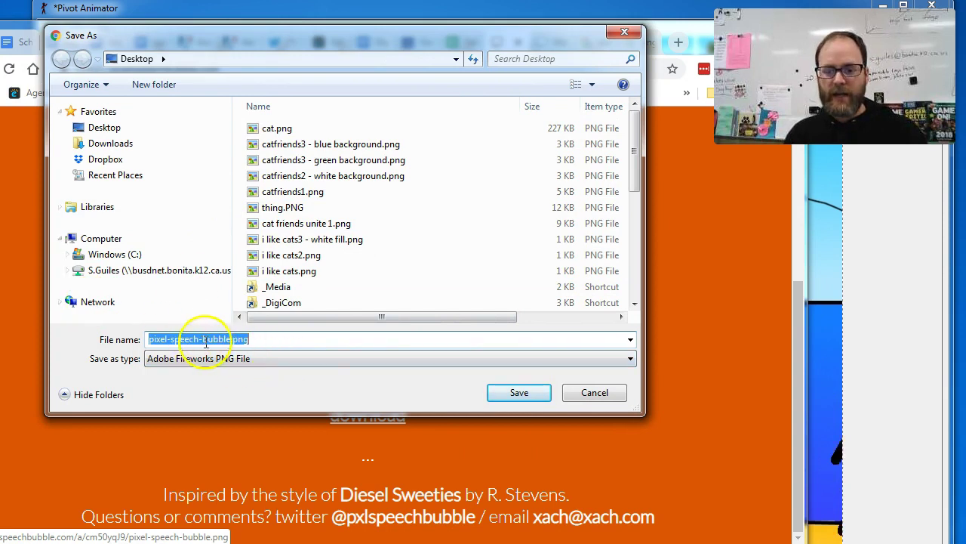
{"action": "left_click", "coordinate": [596, 393]}
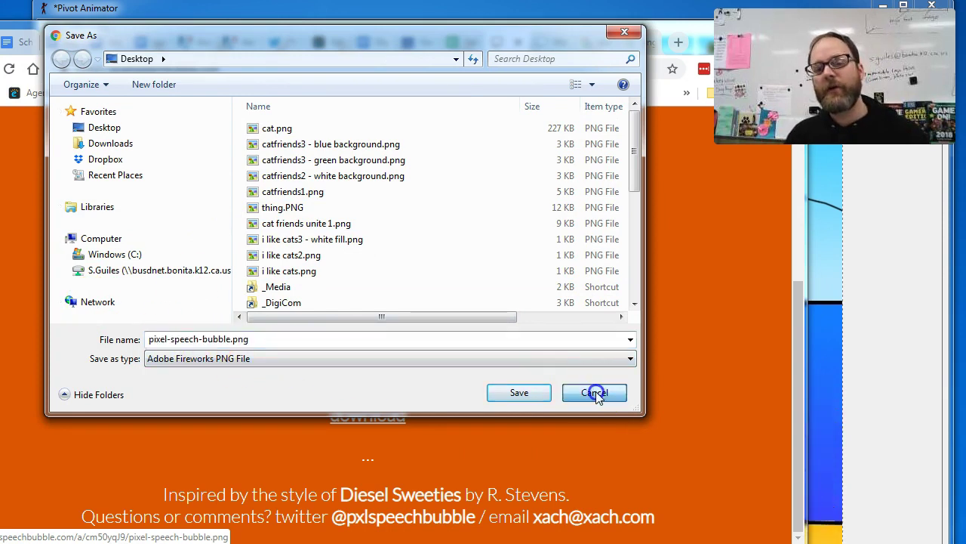
{"action": "left_click", "coordinate": [892, 371]}
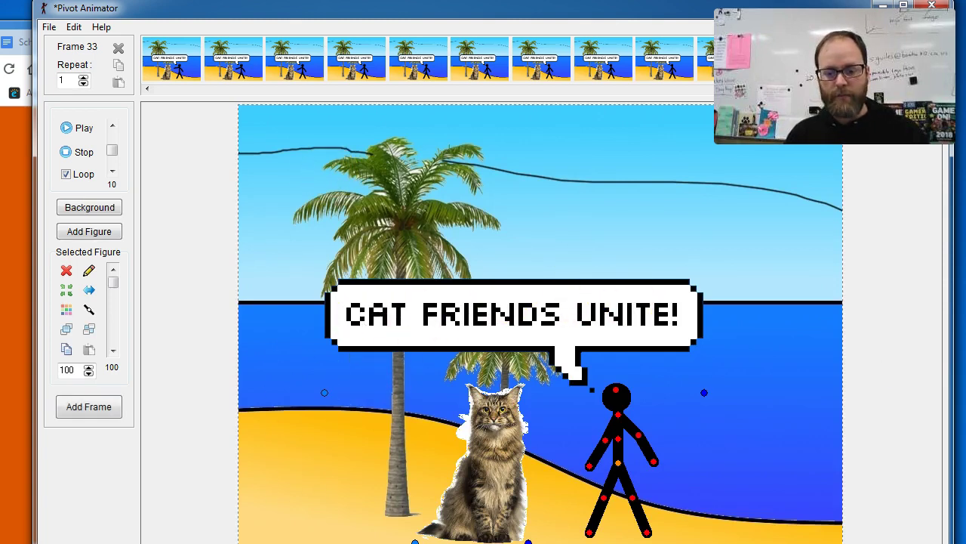
Paste the bubble into a new 387×180 paint.net image and fill its transparent background purple-blue.
{"action": "key", "text": "alt+Tab"}
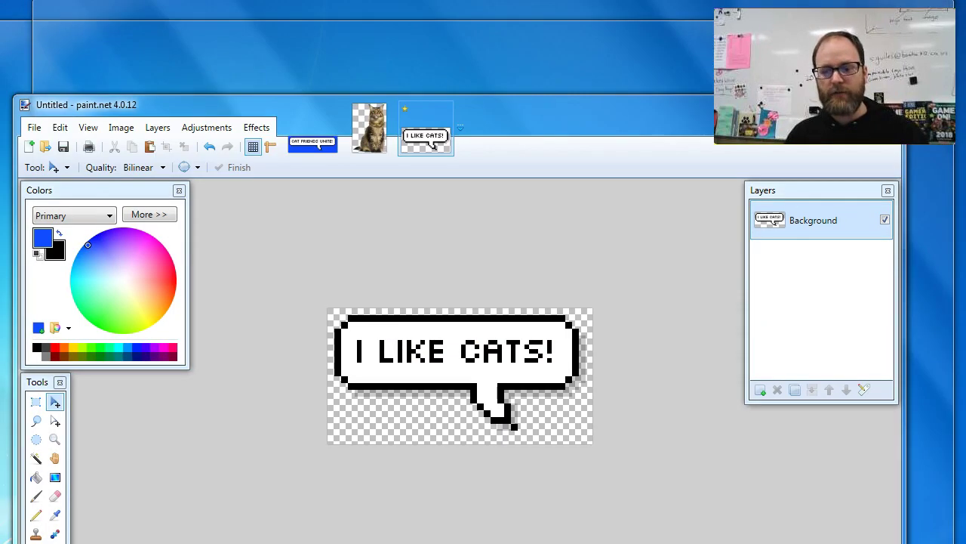
{"action": "left_click", "coordinate": [34, 127]}
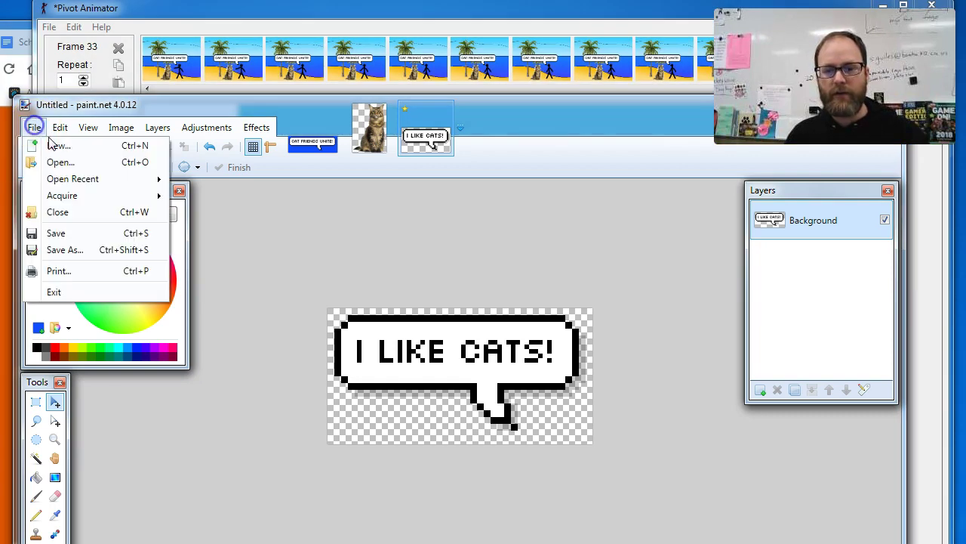
{"action": "left_click", "coordinate": [58, 142]}
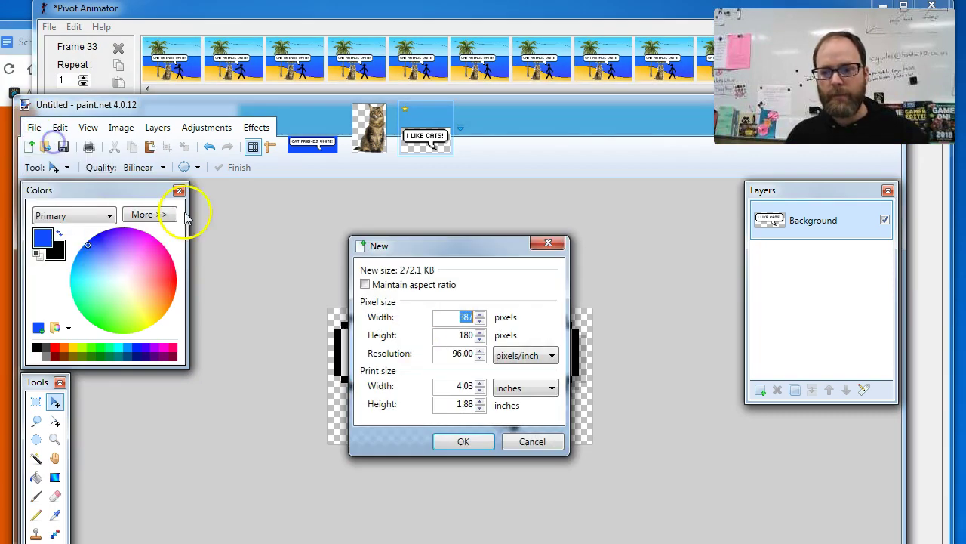
{"action": "left_click", "coordinate": [464, 443]}
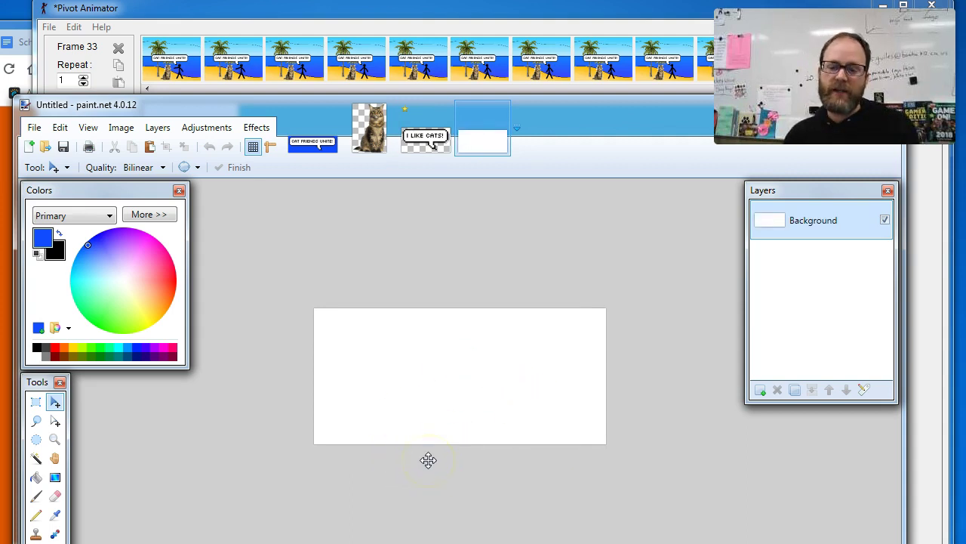
{"action": "key", "text": "ctrl+v"}
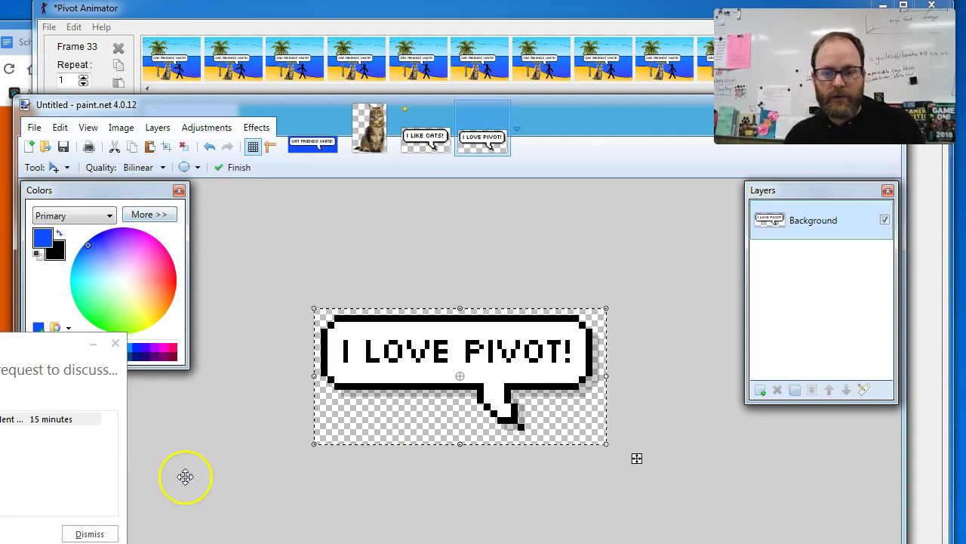
{"action": "left_click", "coordinate": [114, 342]}
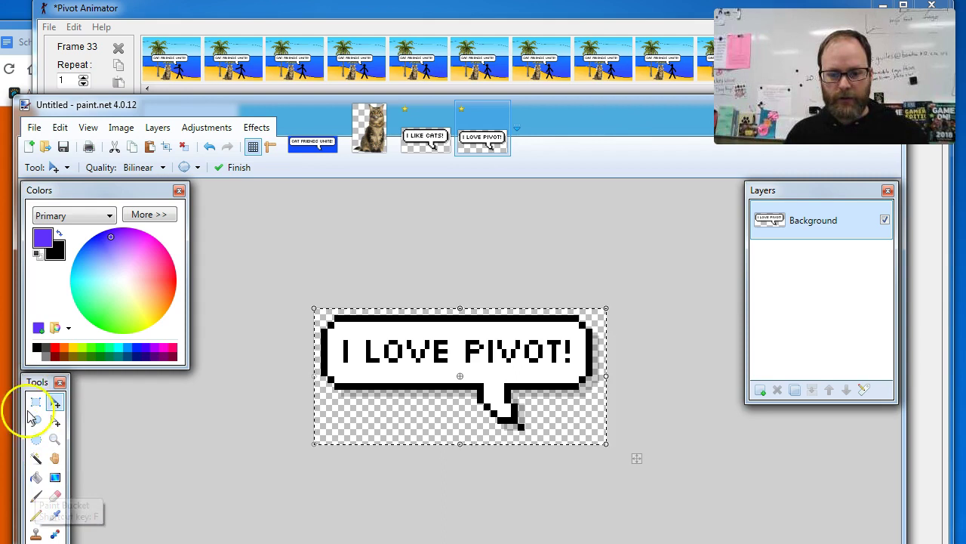
{"action": "left_click", "coordinate": [35, 476]}
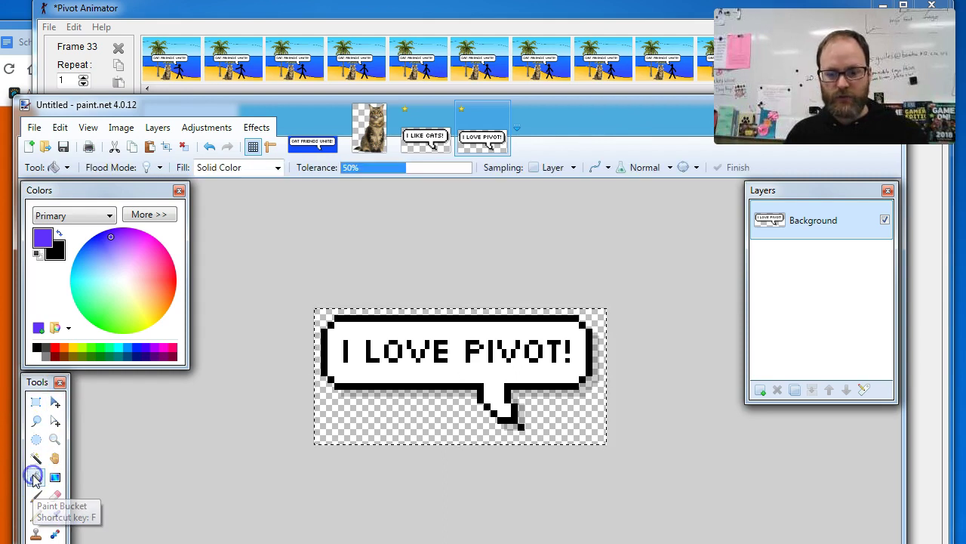
{"action": "left_click", "coordinate": [398, 439]}
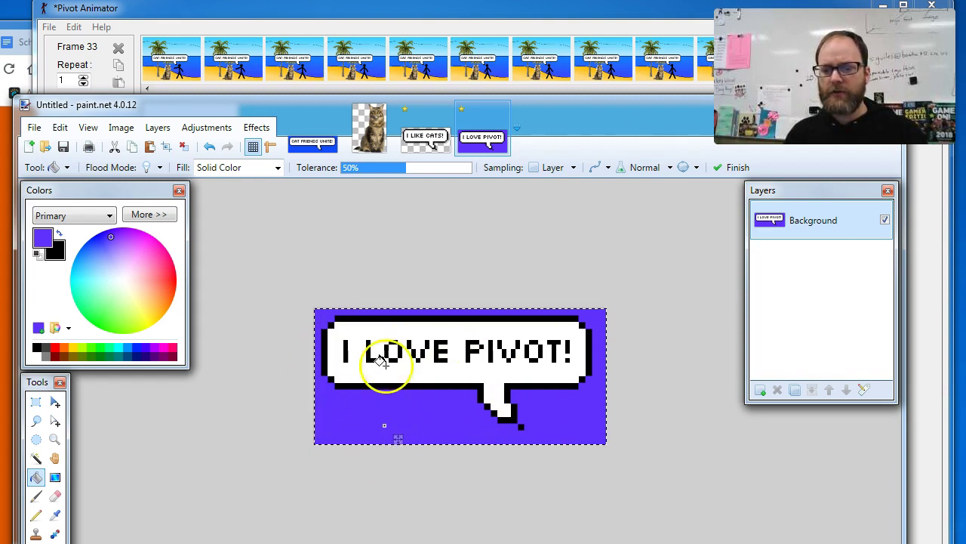
Save the image as 'I love Pivot speech bubble.png' in _Classes Work > 2018-2019 > Period 3 > Pivot.
{"action": "left_click", "coordinate": [33, 128]}
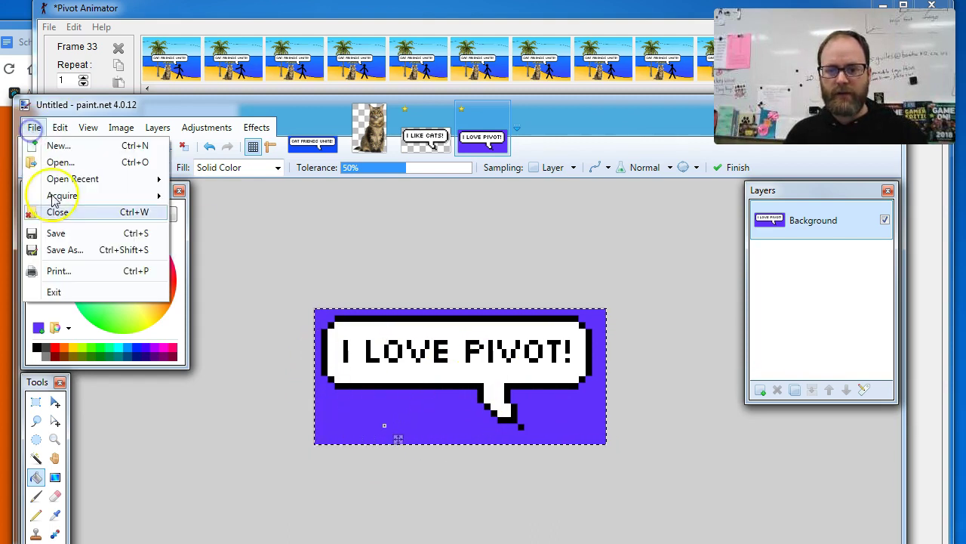
{"action": "left_click", "coordinate": [65, 249]}
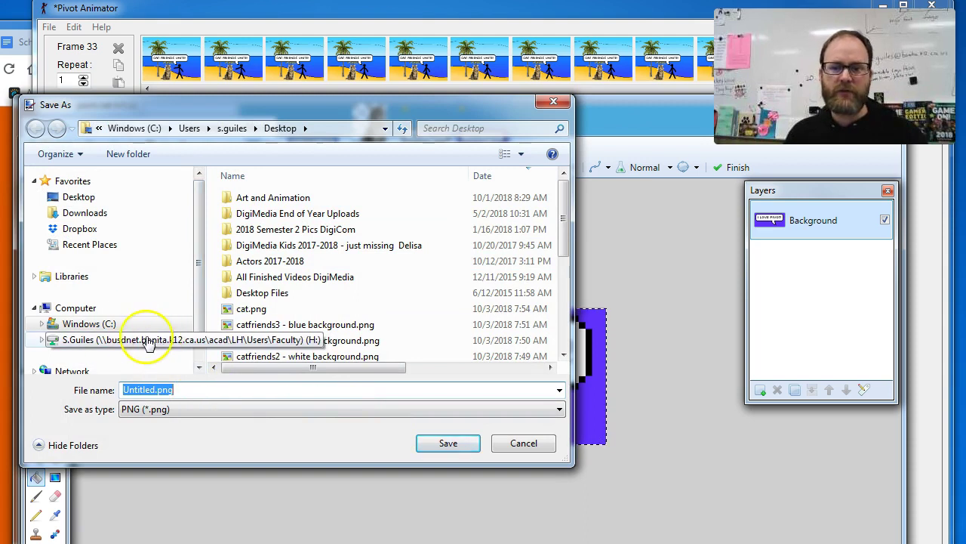
{"action": "left_click", "coordinate": [83, 340]}
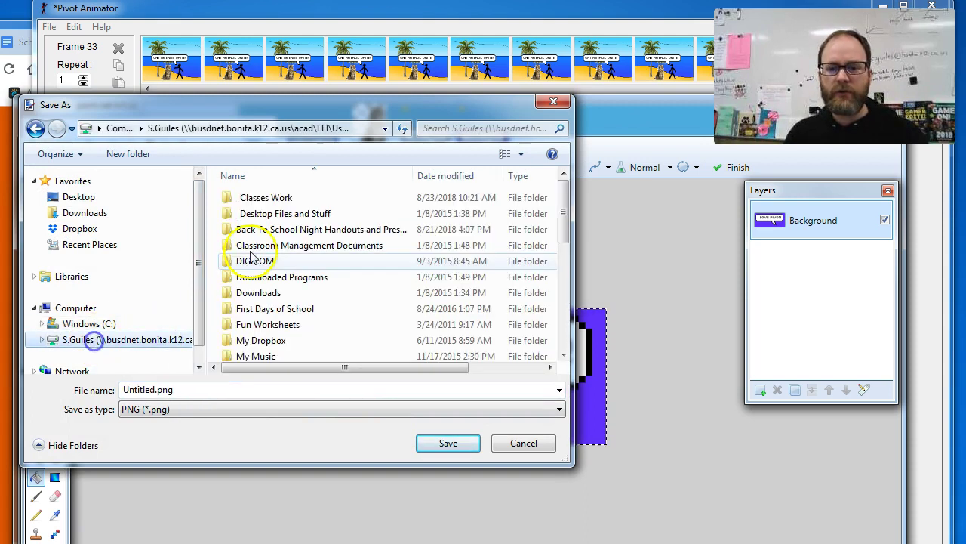
{"action": "double_click", "coordinate": [253, 197]}
{"action": "double_click", "coordinate": [257, 200]}
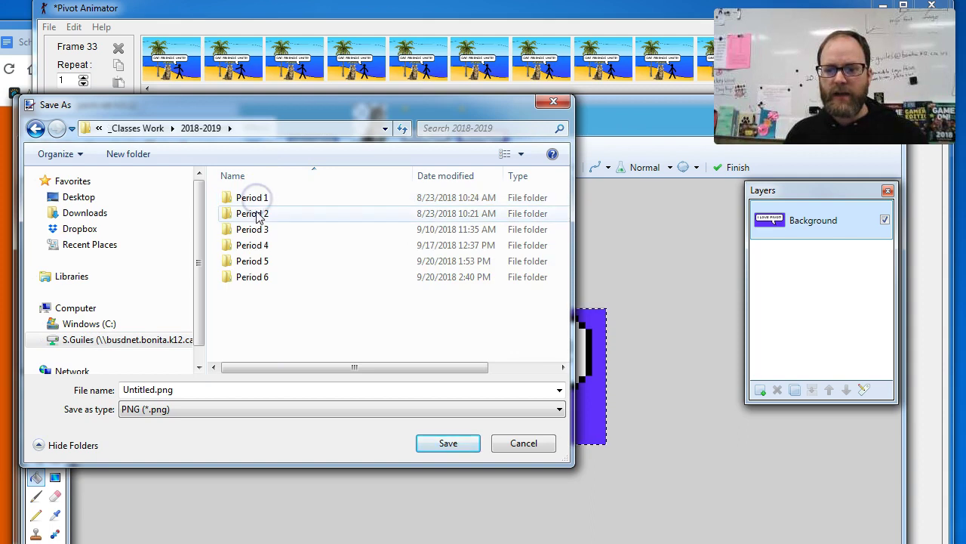
{"action": "double_click", "coordinate": [257, 228]}
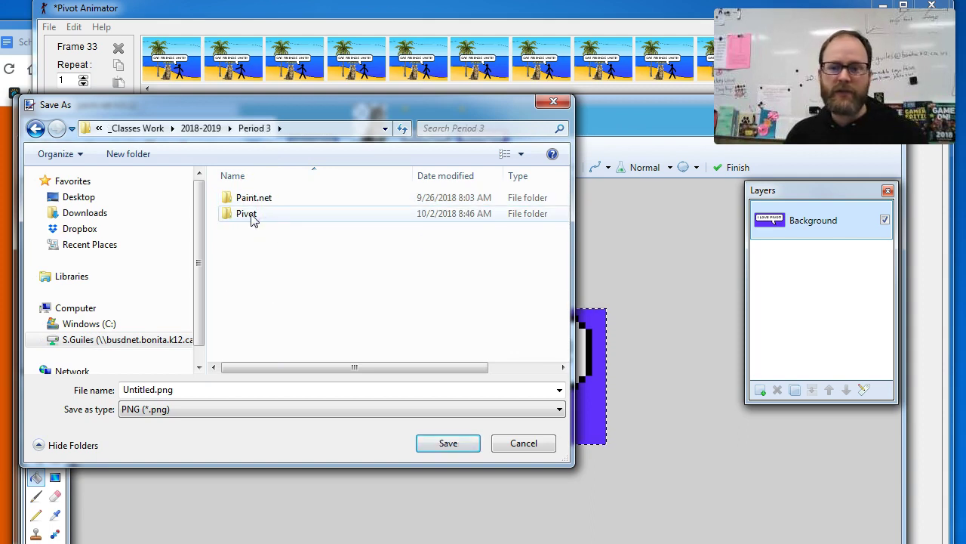
{"action": "double_click", "coordinate": [249, 215]}
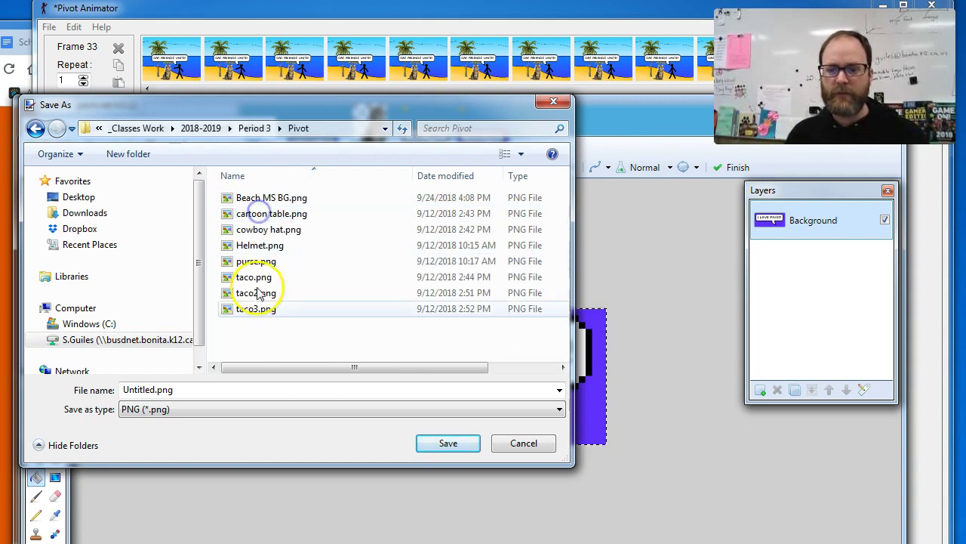
{"action": "left_click", "coordinate": [202, 390]}
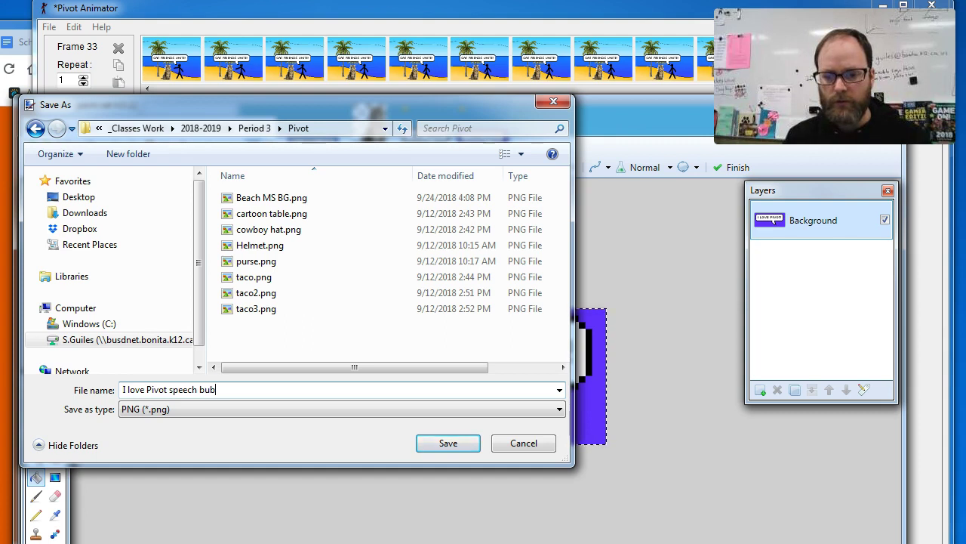
{"action": "left_click", "coordinate": [448, 445]}
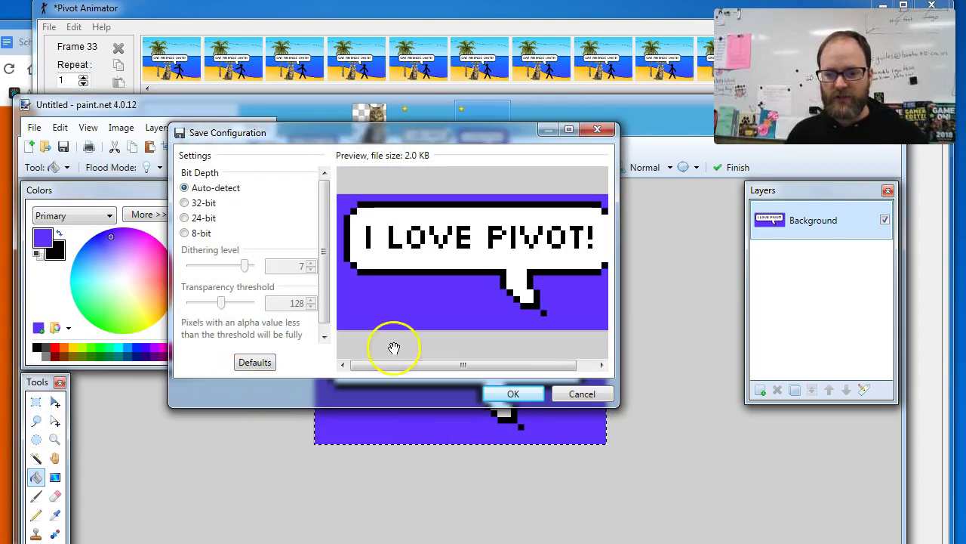
{"action": "left_click", "coordinate": [512, 395]}
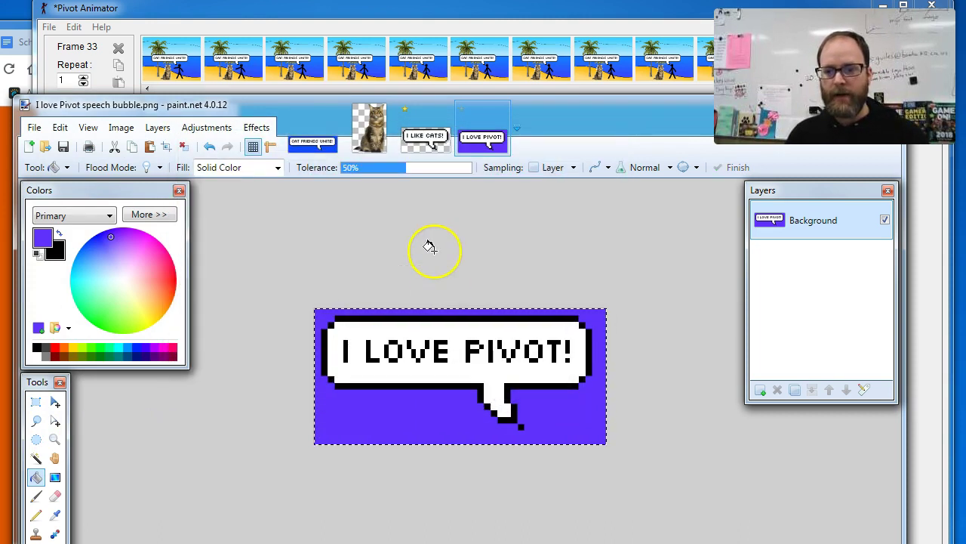
Load 'I love Pivot speech bubble.png' from the Period 3 Pivot folder as a sprite in the beach scene.
{"action": "left_click", "coordinate": [121, 11]}
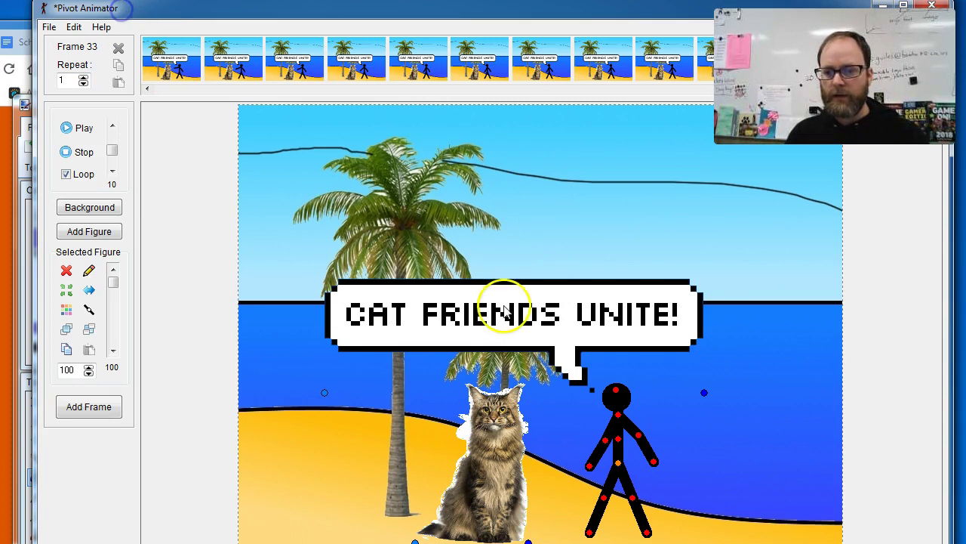
{"action": "left_click", "coordinate": [47, 28]}
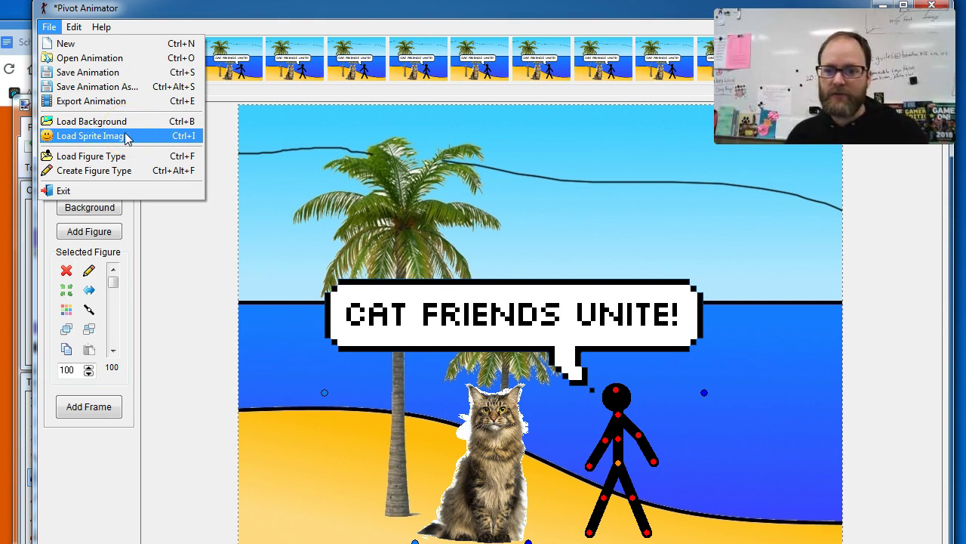
{"action": "left_click", "coordinate": [90, 135]}
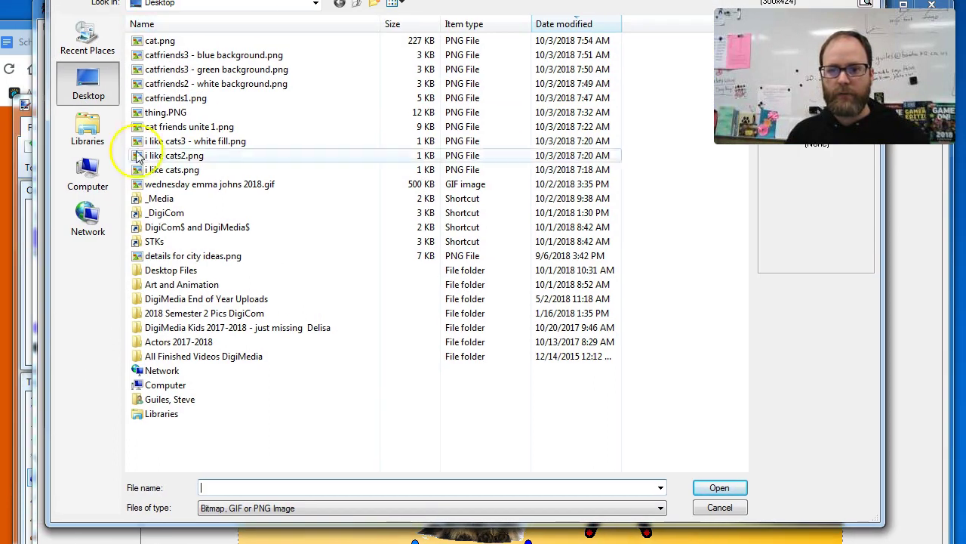
{"action": "left_click", "coordinate": [88, 173]}
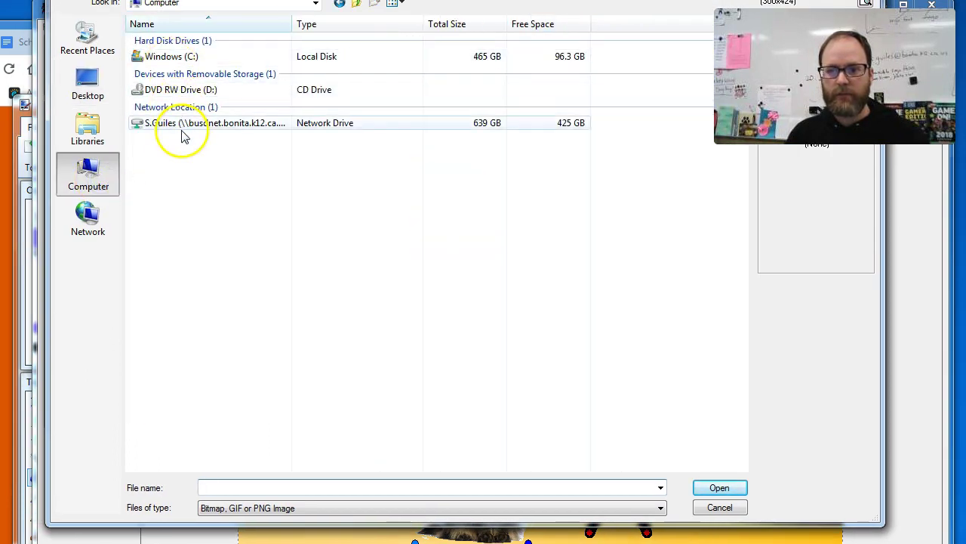
{"action": "double_click", "coordinate": [181, 127]}
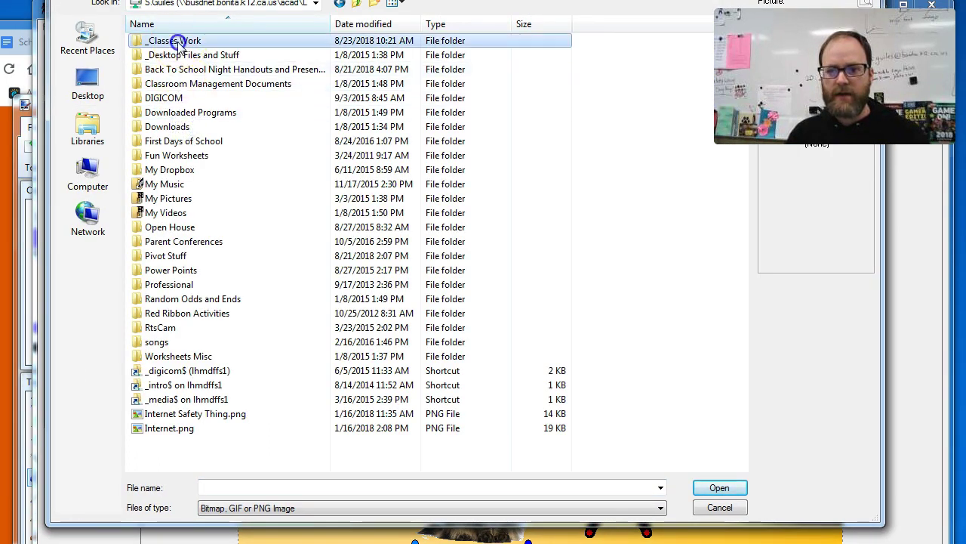
{"action": "double_click", "coordinate": [176, 41]}
{"action": "double_click", "coordinate": [173, 40]}
{"action": "double_click", "coordinate": [176, 69]}
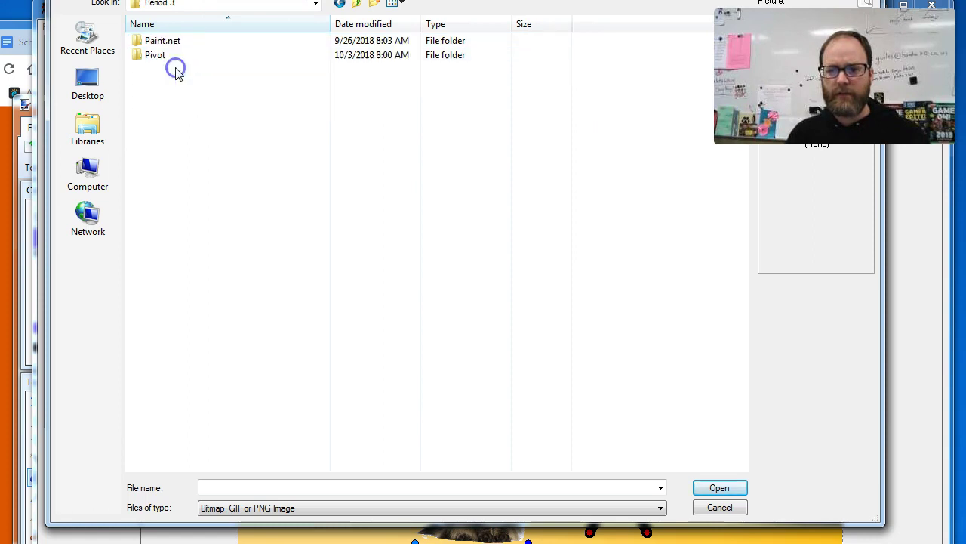
{"action": "double_click", "coordinate": [167, 58]}
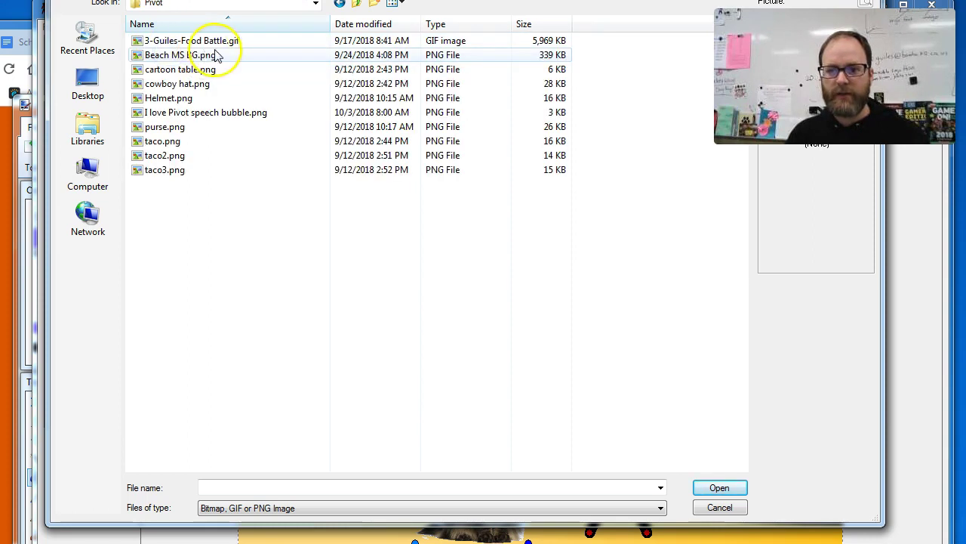
{"action": "left_click", "coordinate": [195, 113]}
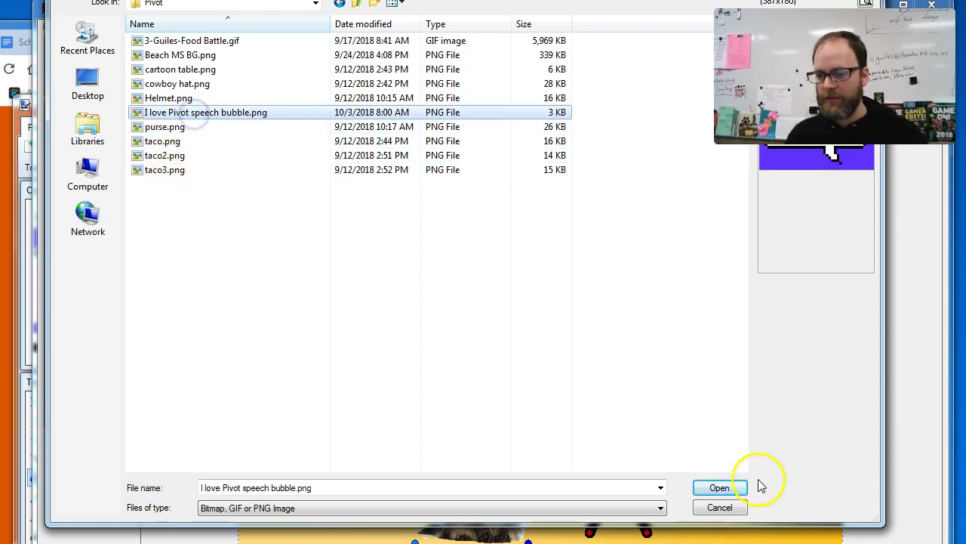
{"action": "left_click", "coordinate": [718, 488]}
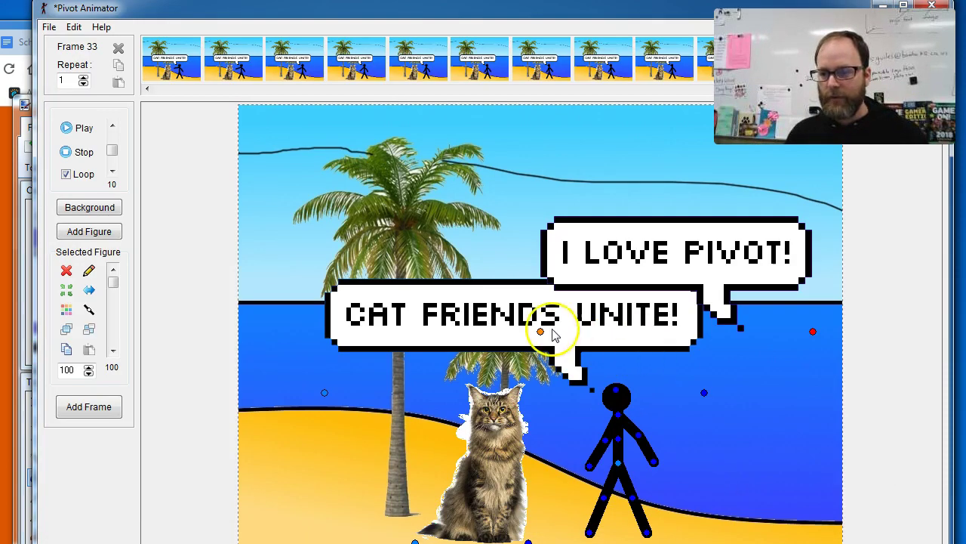
Drag the I LOVE PIVOT! sprite until it sits just above the CAT FRIENDS UNITE! bubble.
{"action": "left_click_drag", "start_coordinate": [552, 333], "coordinate": [339, 282]}
{"action": "mouse_move", "coordinate": [603, 283]}
{"action": "left_mouse_down"}
{"action": "mouse_move", "coordinate": [621, 267]}
{"action": "mouse_move", "coordinate": [633, 277]}
{"action": "mouse_move", "coordinate": [535, 205]}
{"action": "mouse_move", "coordinate": [304, 173]}
{"action": "mouse_move", "coordinate": [604, 261]}
{"action": "mouse_move", "coordinate": [612, 280]}
{"action": "left_mouse_up"}
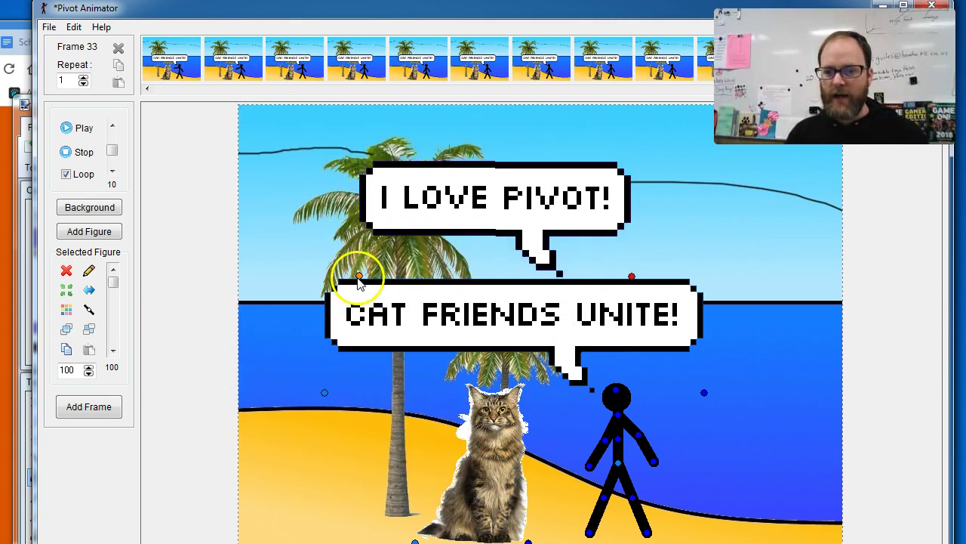
{"action": "left_click_drag", "start_coordinate": [358, 276], "coordinate": [564, 277]}
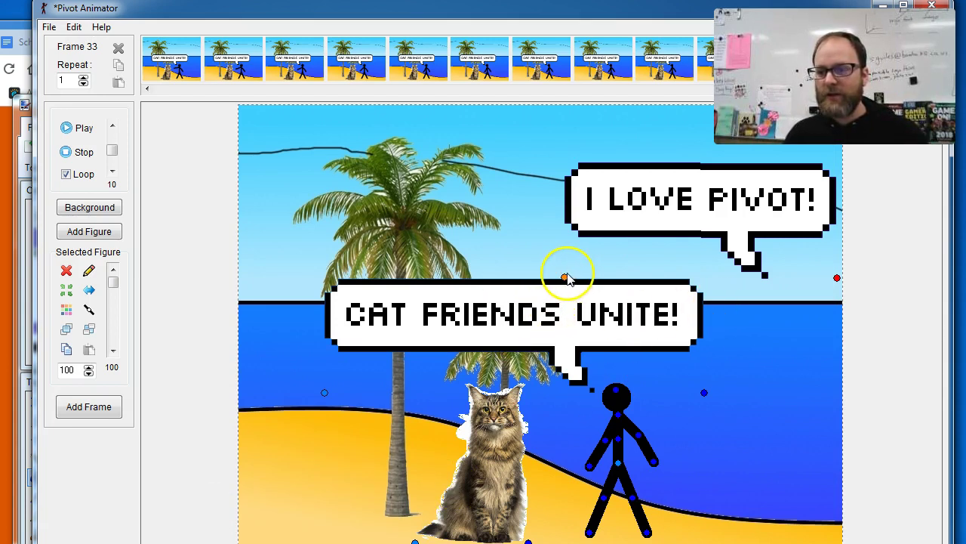
{"action": "left_click_drag", "start_coordinate": [565, 276], "coordinate": [496, 289]}
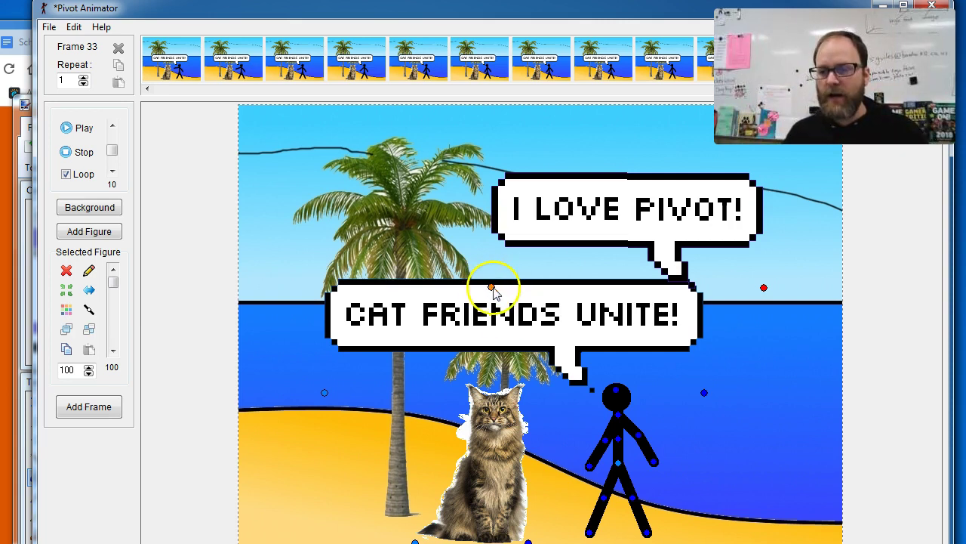
{"action": "left_click_drag", "start_coordinate": [491, 288], "coordinate": [443, 286]}
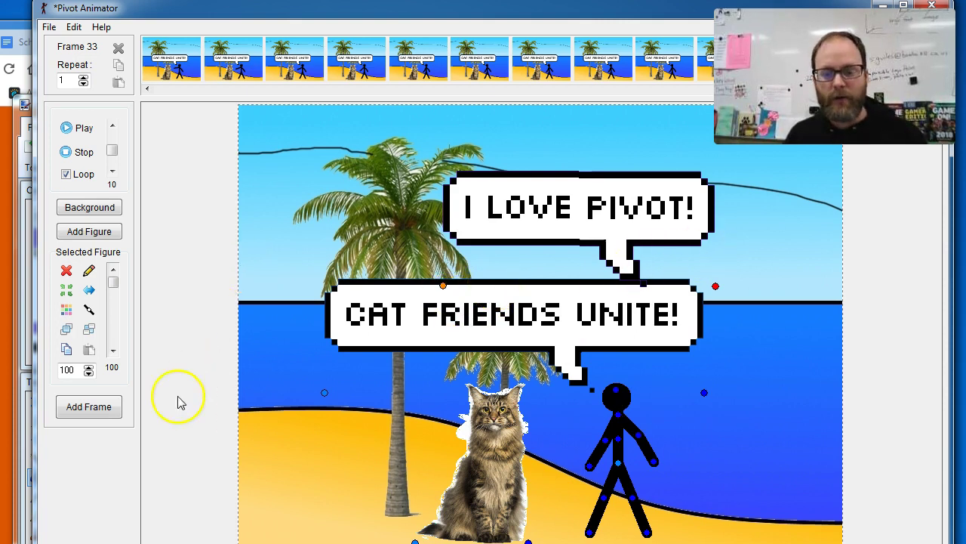
{"action": "left_click", "coordinate": [272, 540]}
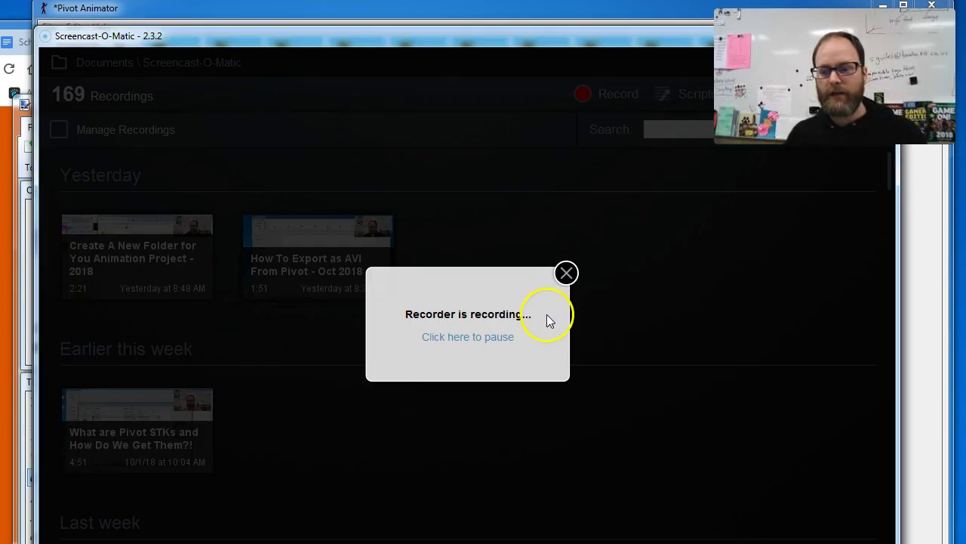